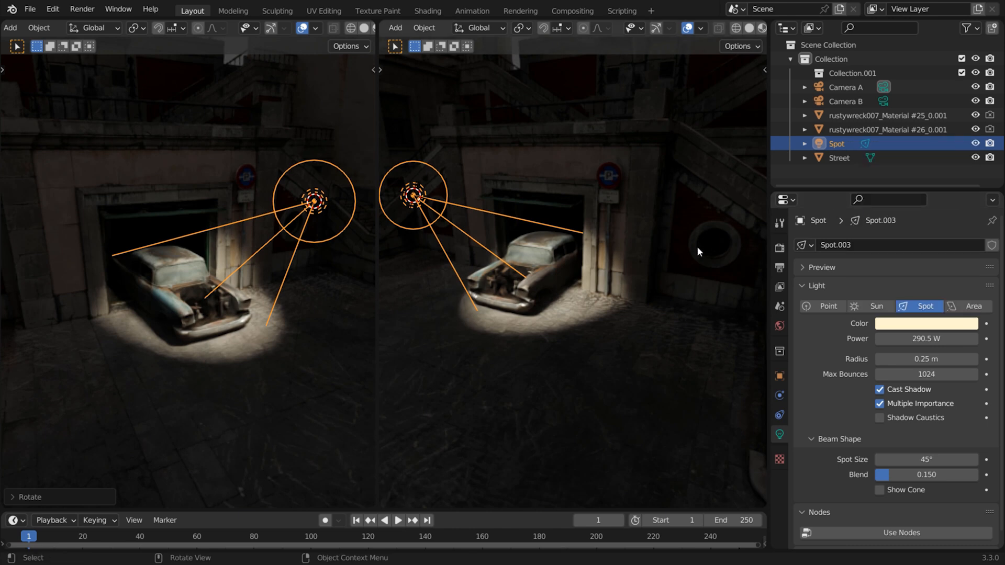
Make the Spot light one viewport's local camera, lock the camera to the view, and orbit through it to re-aim the light at the car.
key("n")
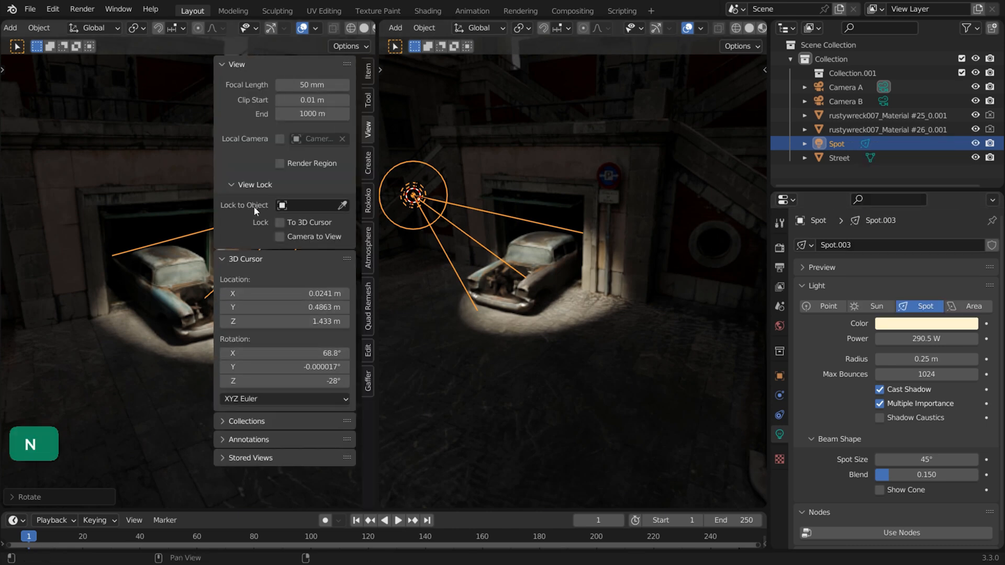
left_click(280, 138)
left_click(316, 143)
left_click(312, 217)
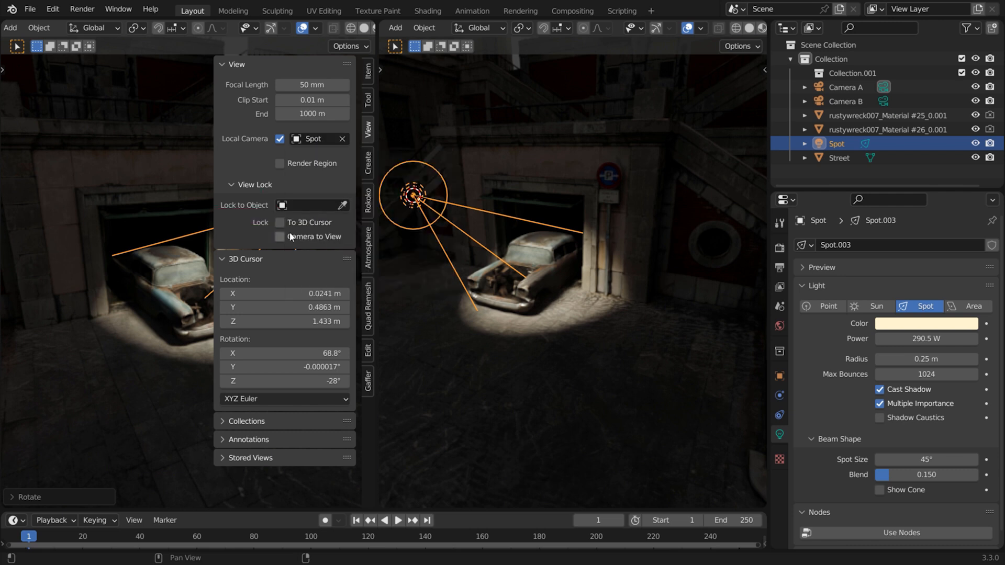
key("n")
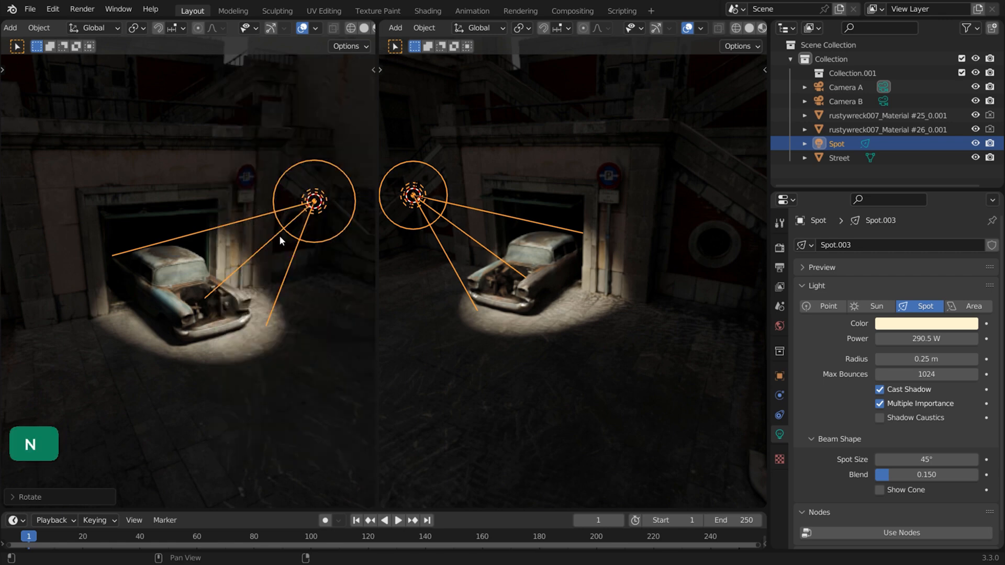
key("KP_0")
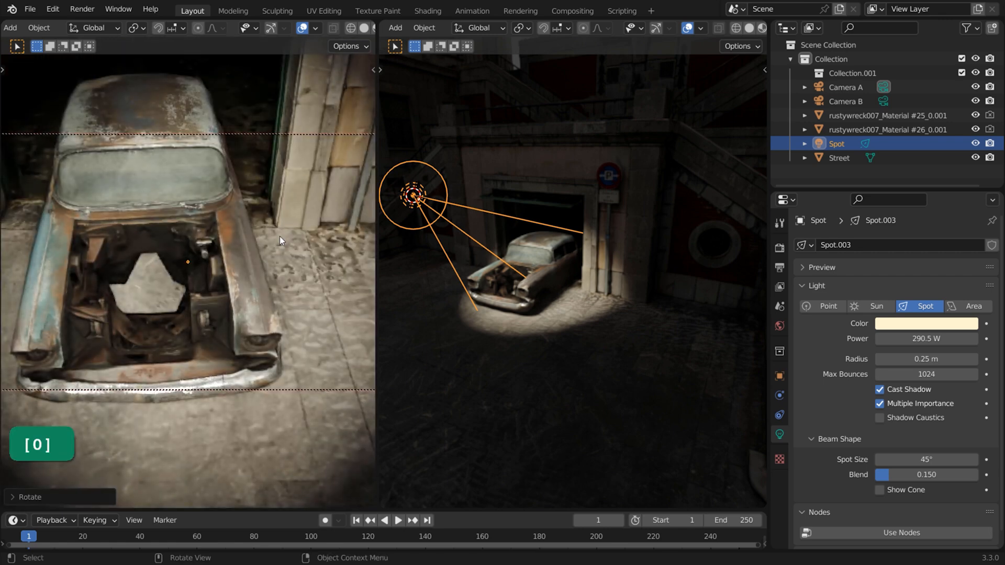
middle_click_drag(240, 296, 542, 219)
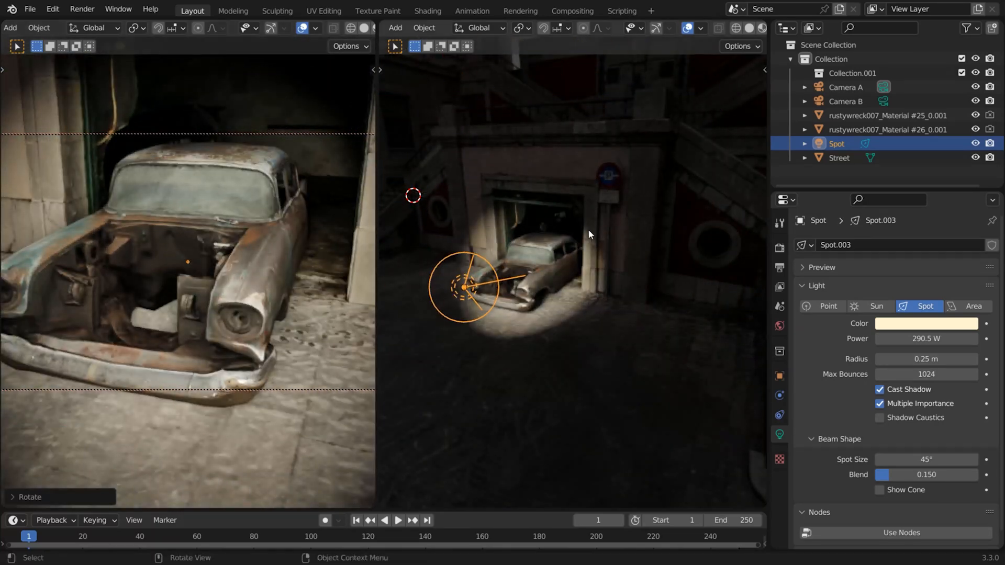
Soften the spot light with a 1.06 m radius and a blend of 1.000, and change its type to Area.
left_click_drag(915, 359, 957, 359)
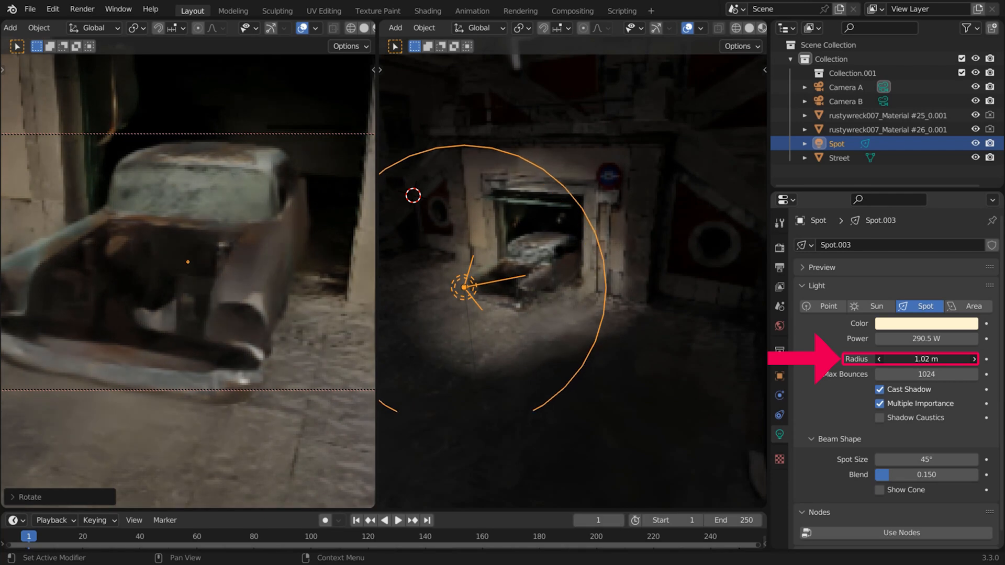
left_click_drag(914, 475, 1002, 474)
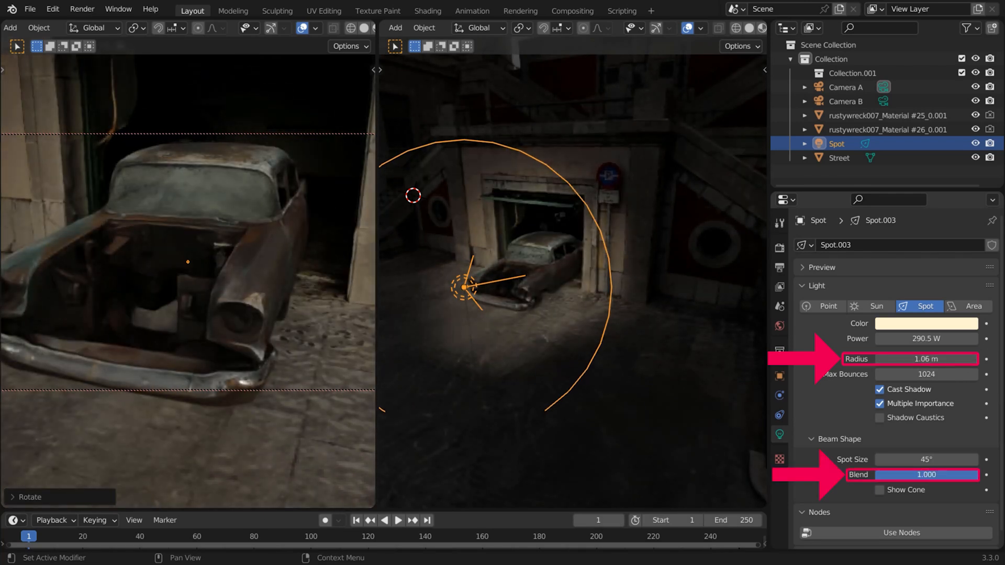
left_click(968, 306)
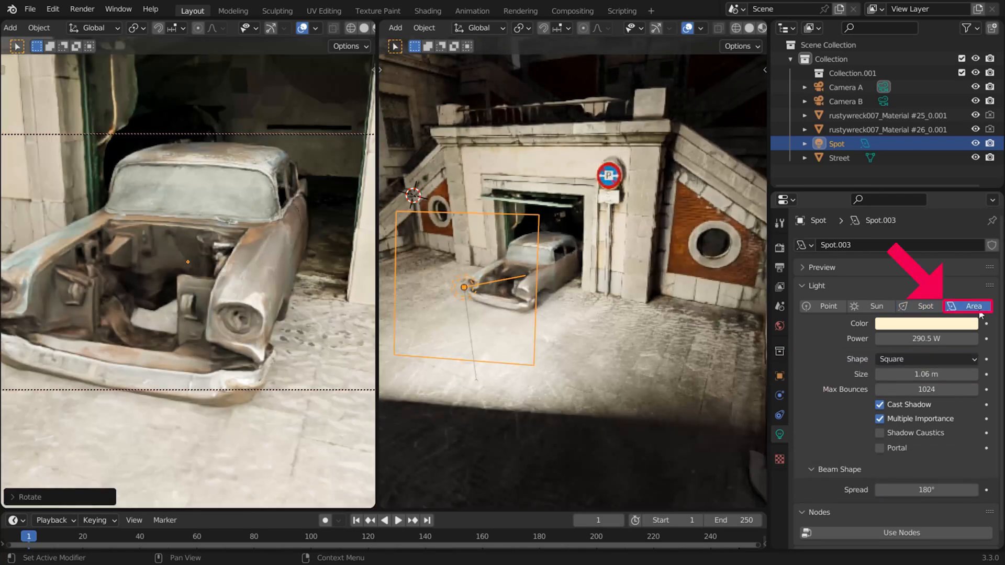
middle_click_drag(73, 350, 36, 313)
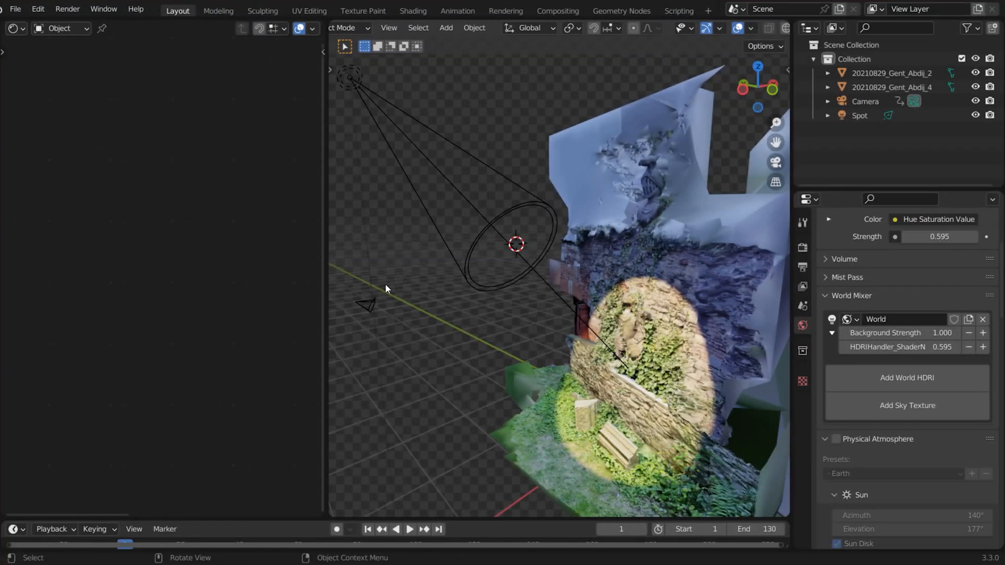
Import the Pexels "Leaves from below" video into the scene with Images as Planes, placing it in the spotlight beam.
key("shift+a")
mouse_move(384, 284)
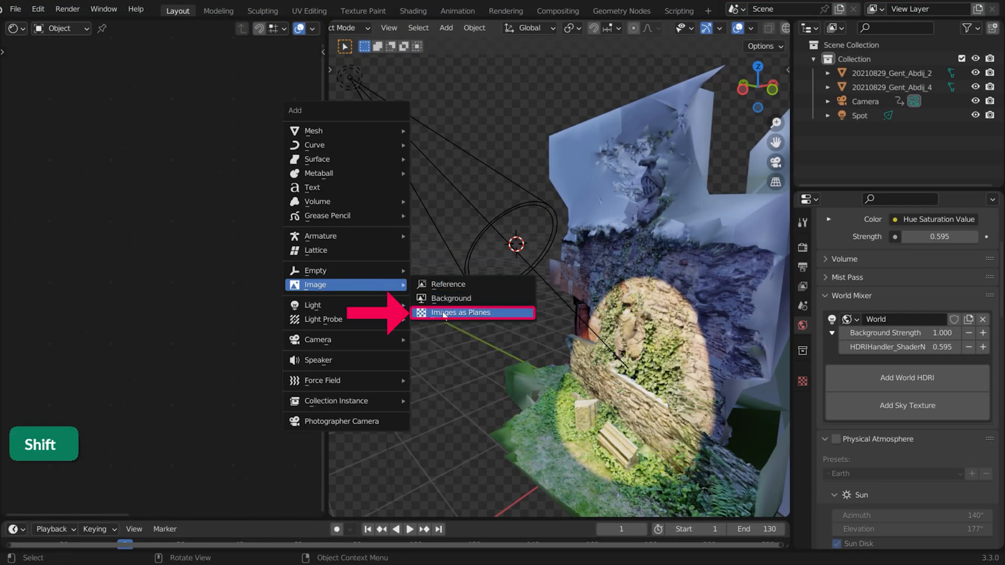
left_click(497, 313)
double_click(321, 225)
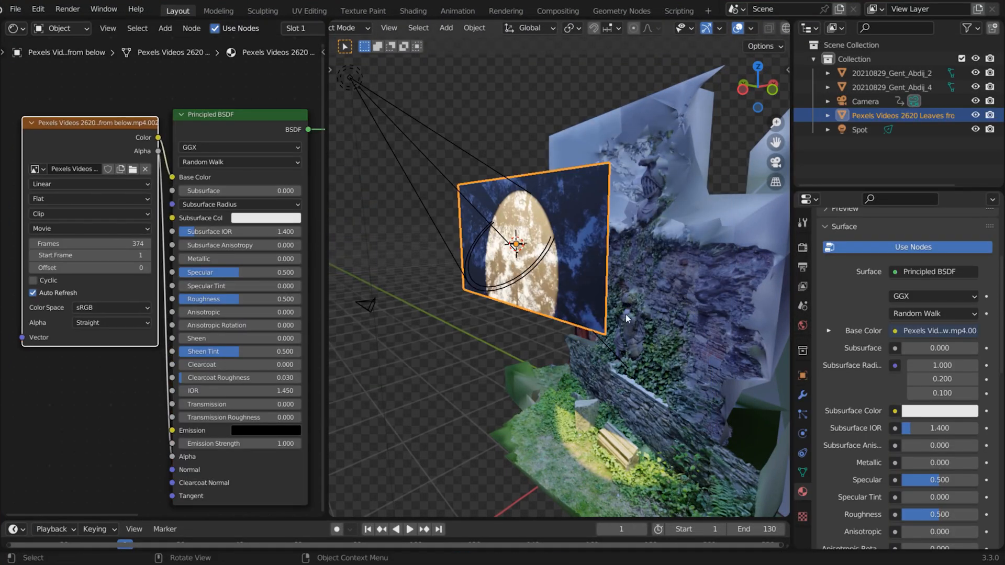
Examine the plane's material blend and shadow settings, and preview the video texture's outputs directly on the plane.
scroll(982, 346, "down", 10)
scroll(981, 345, "down", 2)
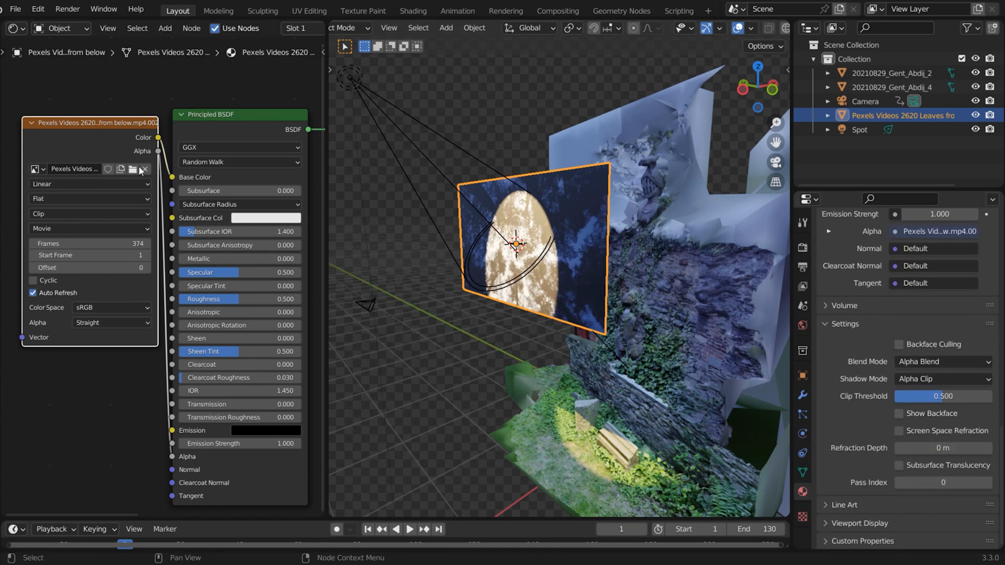
left_click(105, 135, "ctrl+shift")
left_click_drag(104, 135, 98, 133, "ctrl+shift")
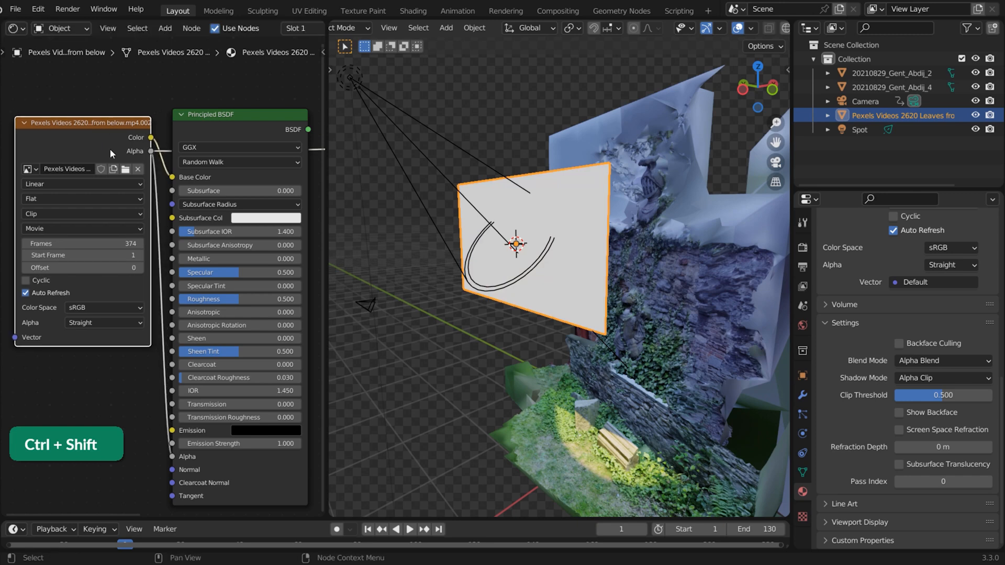
left_click(134, 160, "ctrl+shift")
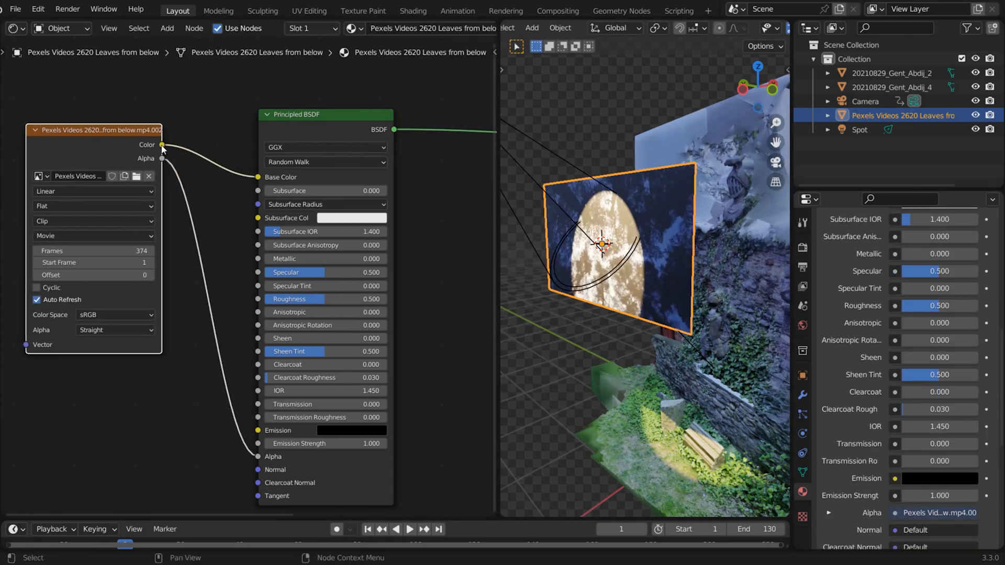
Connect the video texture's Color to the Principled BSDF's Alpha and insert an Invert node on that link.
left_click_drag(220, 371, 260, 460)
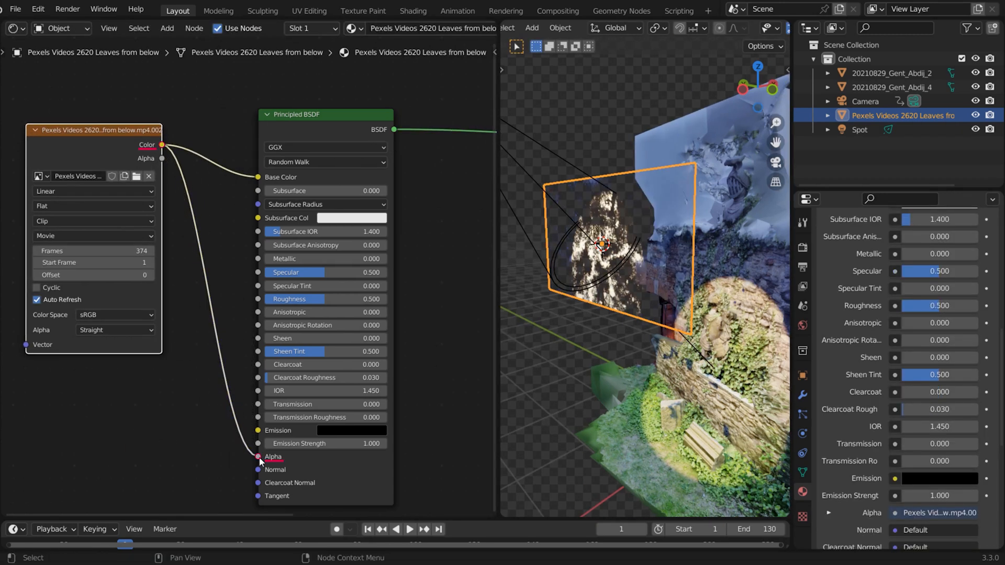
key("shift+a")
type("inv")
key("Return")
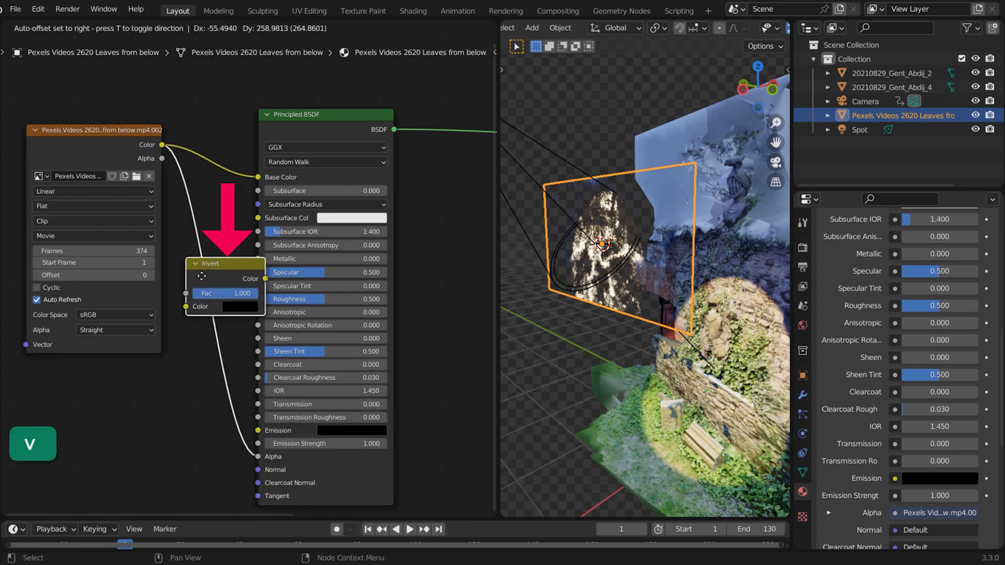
left_click(203, 280)
left_click_drag(246, 293, 220, 264)
Add a Map Range node between the Invert node and the Principled BSDF's Alpha input, and adjust its range values.
key("shift+a")
type("ma")
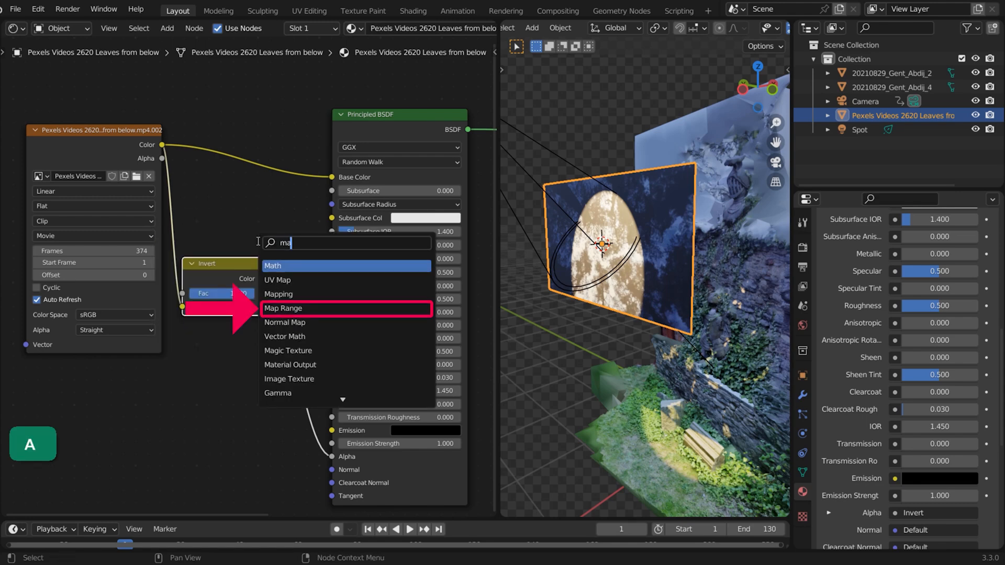
type("p")
left_click(290, 295)
left_click(337, 323)
middle_click_drag(390, 334, 310, 287)
middle_click_drag(310, 287, 291, 227)
middle_click_drag(587, 367, 572, 317, "ctrl")
middle_click_drag(571, 317, 590, 329, "shift")
left_click_drag(320, 378, 366, 378)
Enlarge the 3D viewport and, in front view, rotate the video plane about 42° so it faces the spotlight beam.
middle_click_drag(692, 427, 661, 497)
left_click_drag(498, 361, 18, 356)
middle_click_drag(440, 346, 358, 339)
key("KP_1")
key("r")
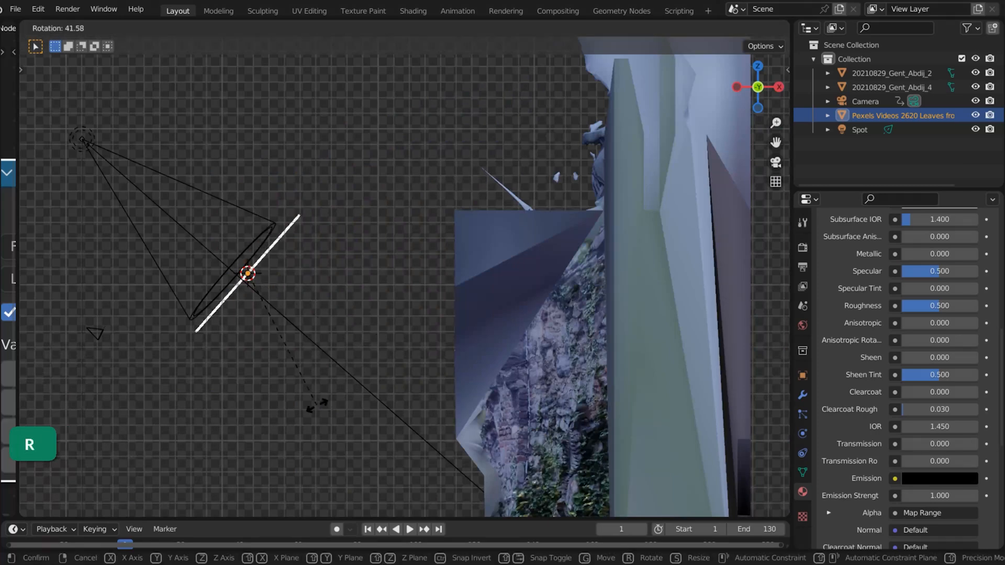
left_click(328, 401)
Scale the video plane up uniformly by a factor of about 1.39.
middle_click_drag(329, 401, 370, 404)
key("g")
key("s")
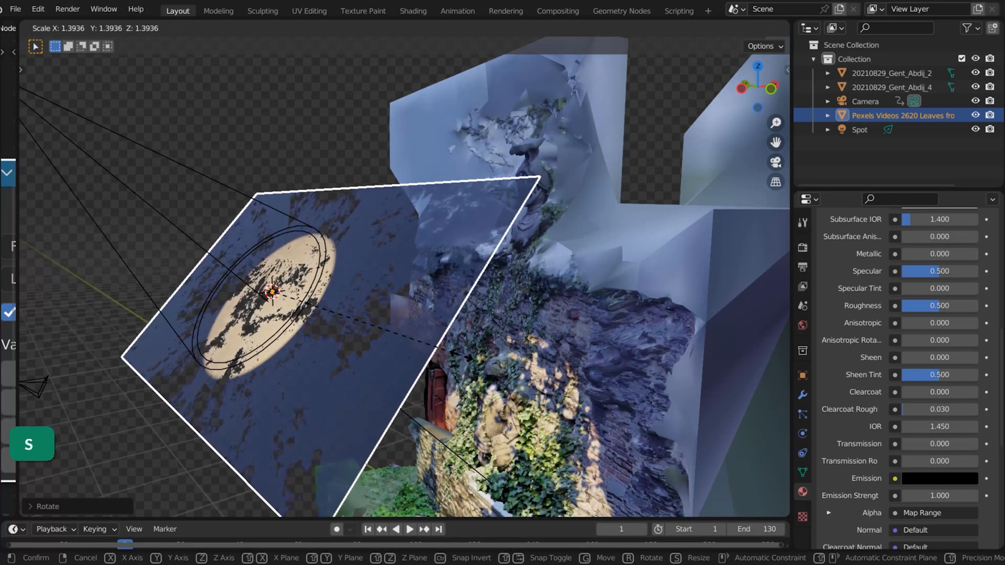
left_click(418, 264)
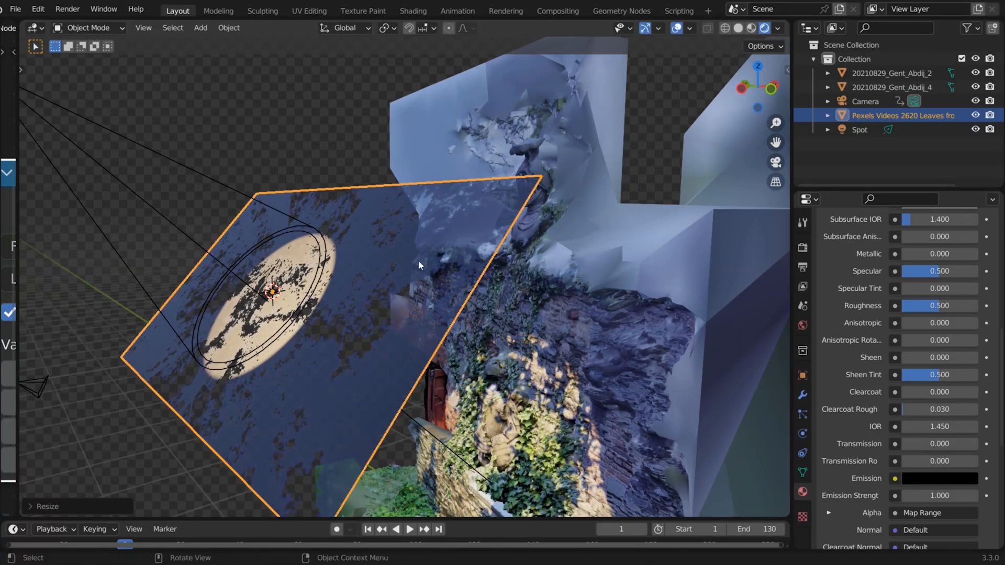
Select the spot light and adjust its power to 1280 W in whole-stop increments.
left_click(224, 192)
left_click_drag(957, 327, 962, 328)
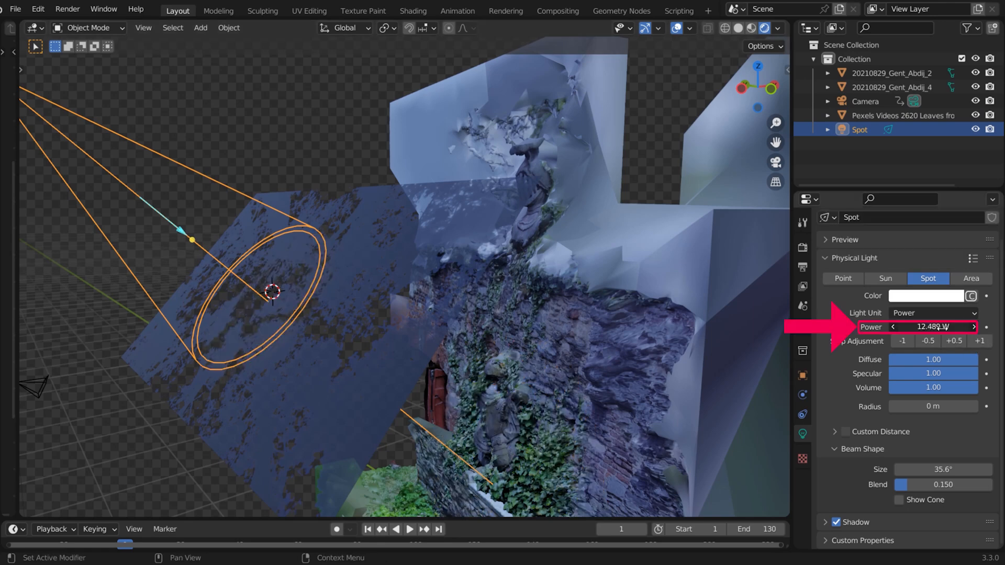
key("ctrl+z")
left_click(976, 344)
left_click(976, 344)
left_click(976, 344)
left_click(976, 344)
left_click(976, 344)
left_click(904, 341)
left_click(904, 342)
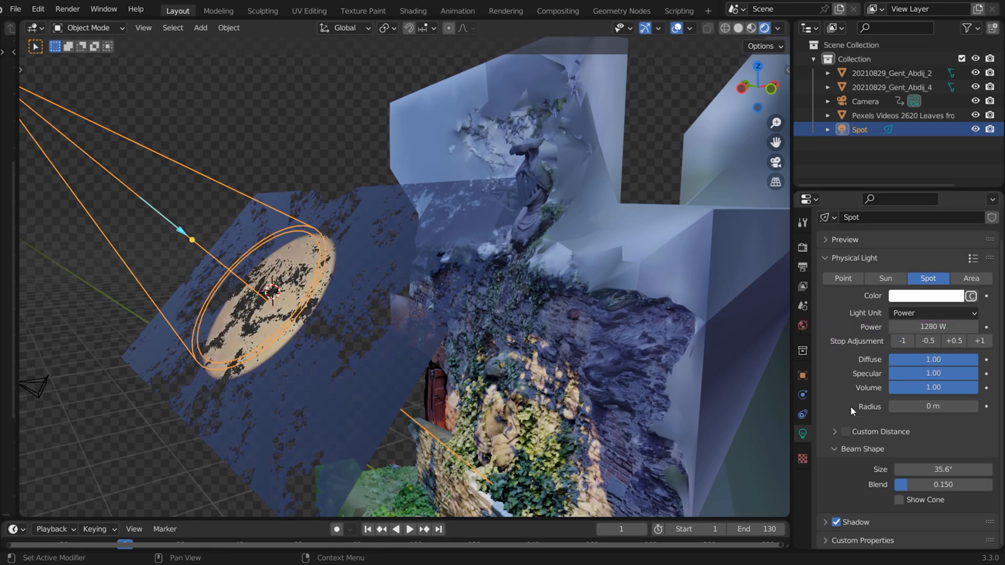
Increase the spot light's radius to soften the leaf shadows, and widen its beam size.
mouse_move(921, 406)
left_mouse_down()
mouse_move(971, 406)
mouse_move(930, 406)
left_mouse_up()
middle_click_drag(587, 366, 584, 297)
left_click_drag(943, 470, 982, 469)
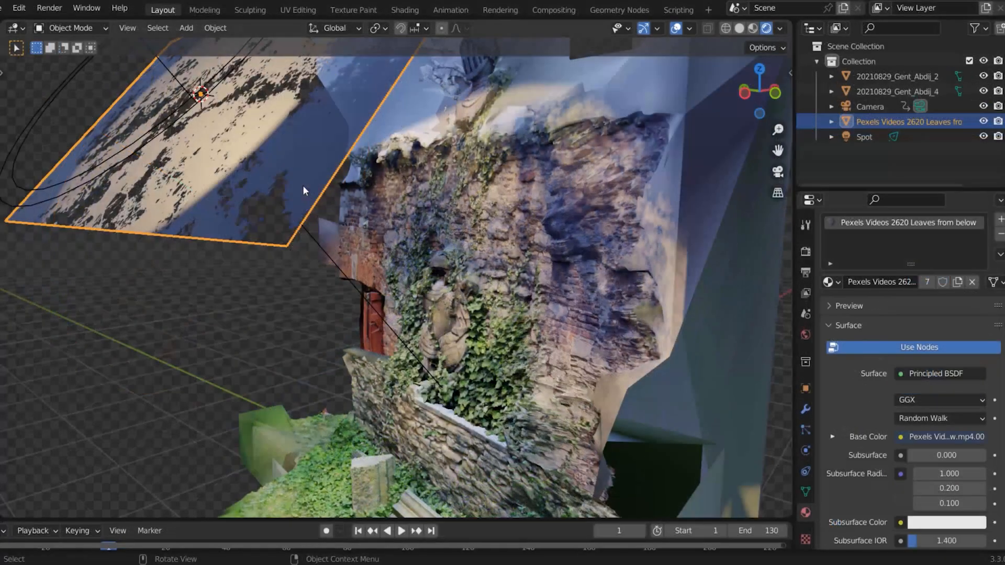
Set the Shadow Mode of the leaf video plane's material to Alpha Hashed.
scroll(856, 537, "down", 10)
scroll(858, 502, "down", 3)
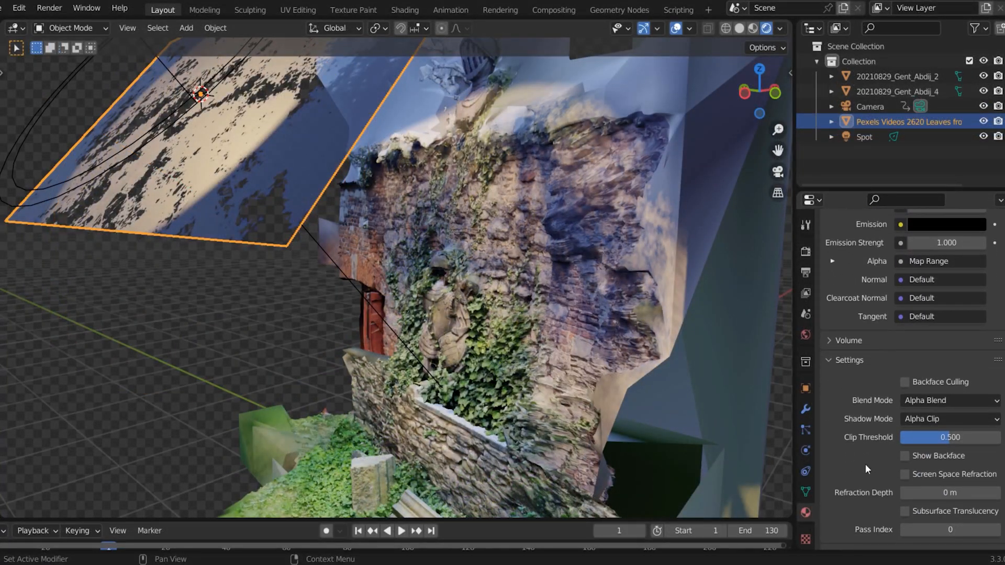
left_click(937, 419)
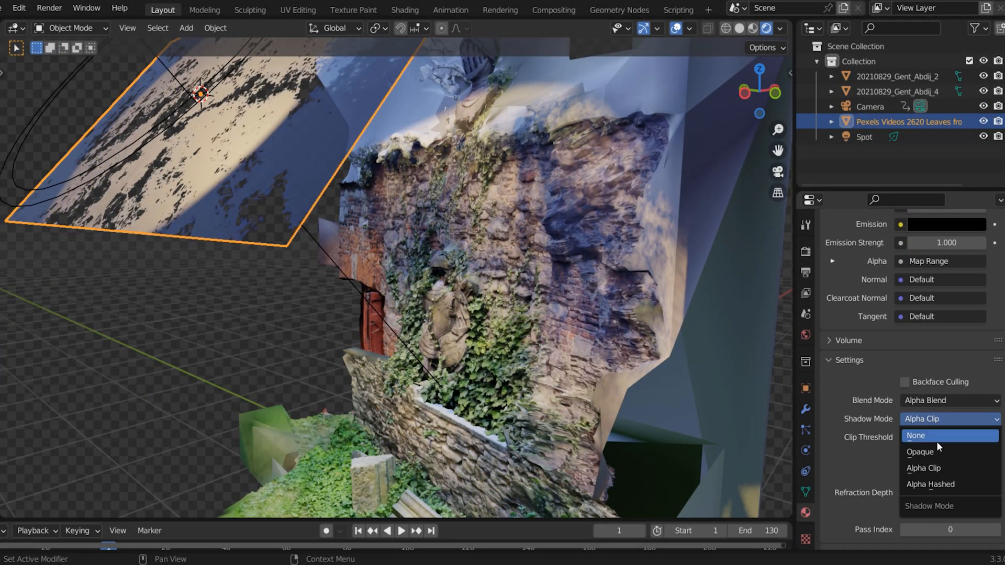
left_click(941, 484)
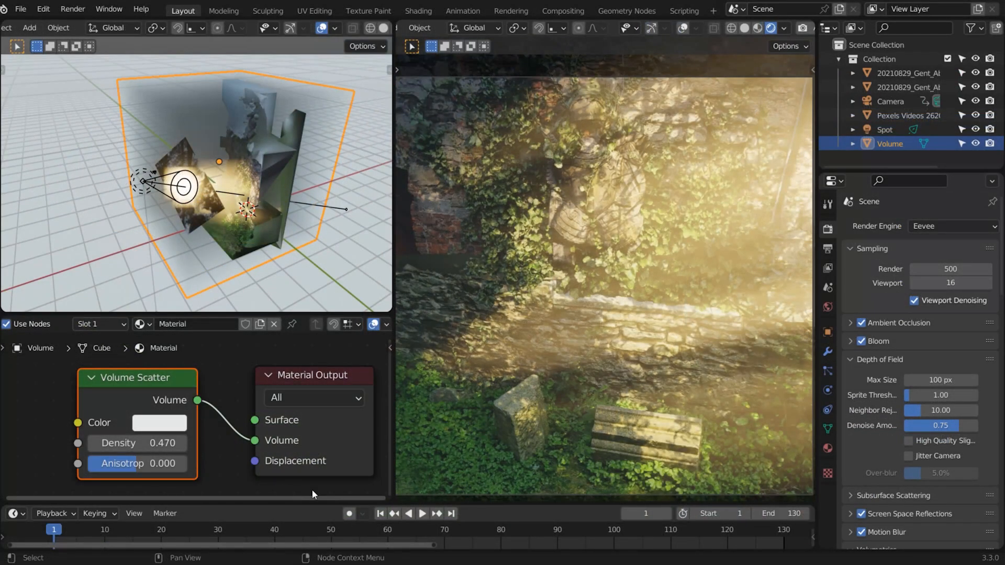
Play the animation to preview the leaf shadows moving through the volumetric light, and stop playback.
left_click(422, 514)
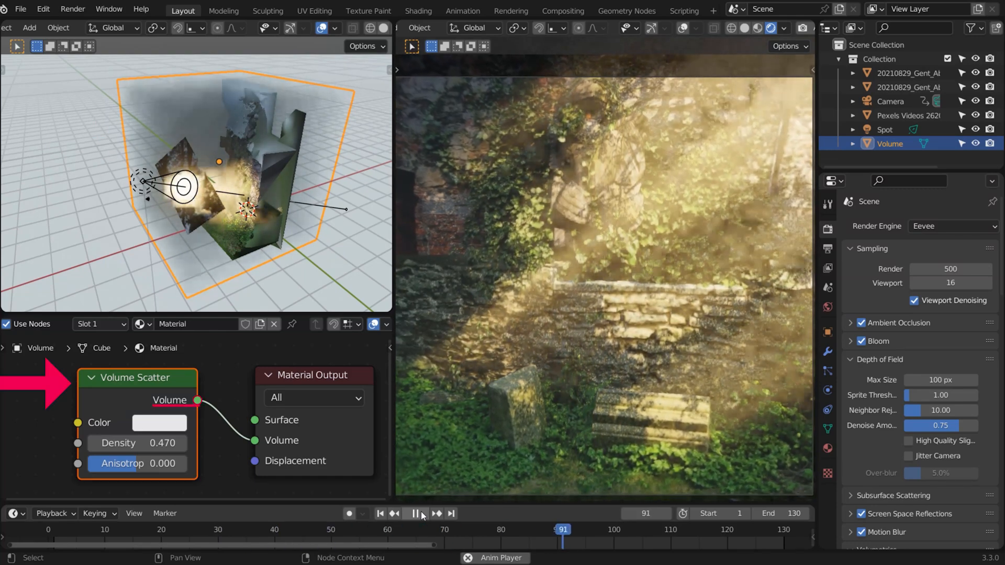
left_click(422, 514)
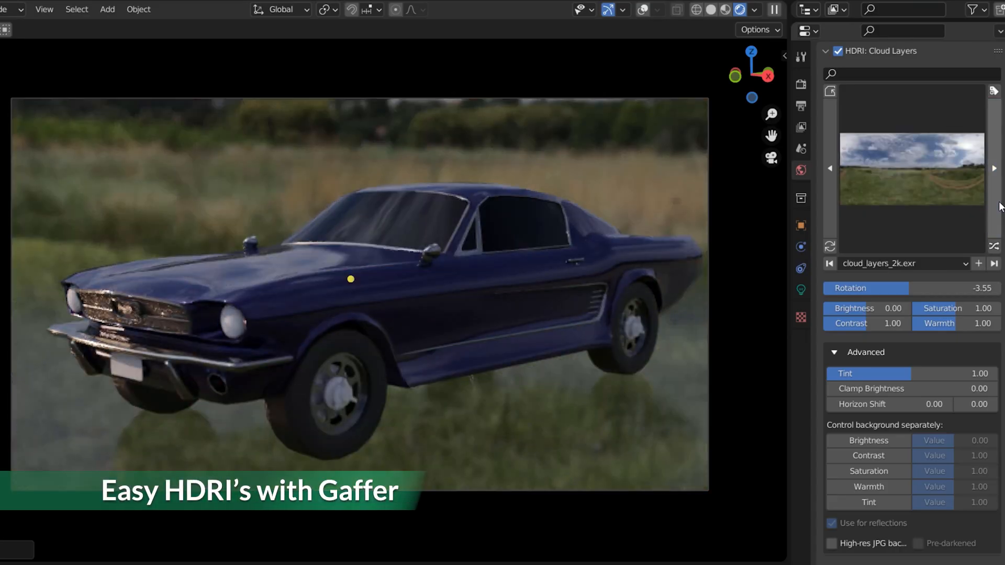
Cycle the car scene's Gaffer environment forward through the HDRIs, from Cloud Layers past Snowy Forest Path 01.
left_click(999, 202)
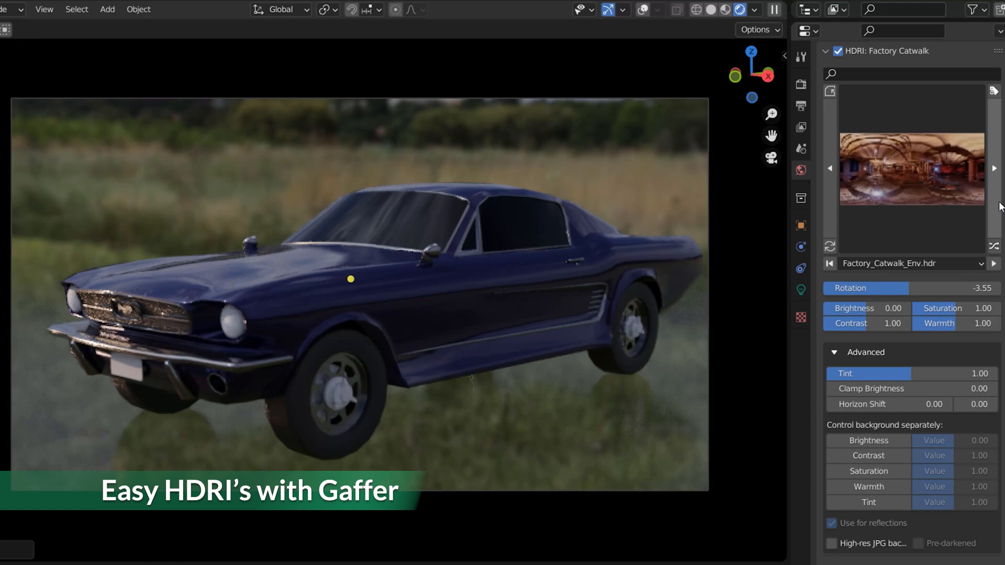
left_click(999, 203)
left_click(999, 205)
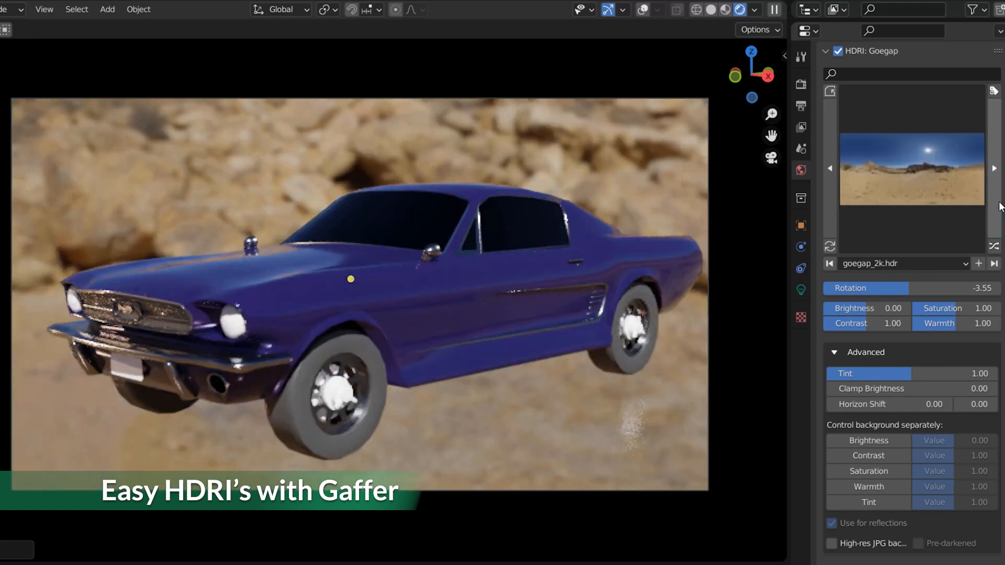
left_click(999, 205)
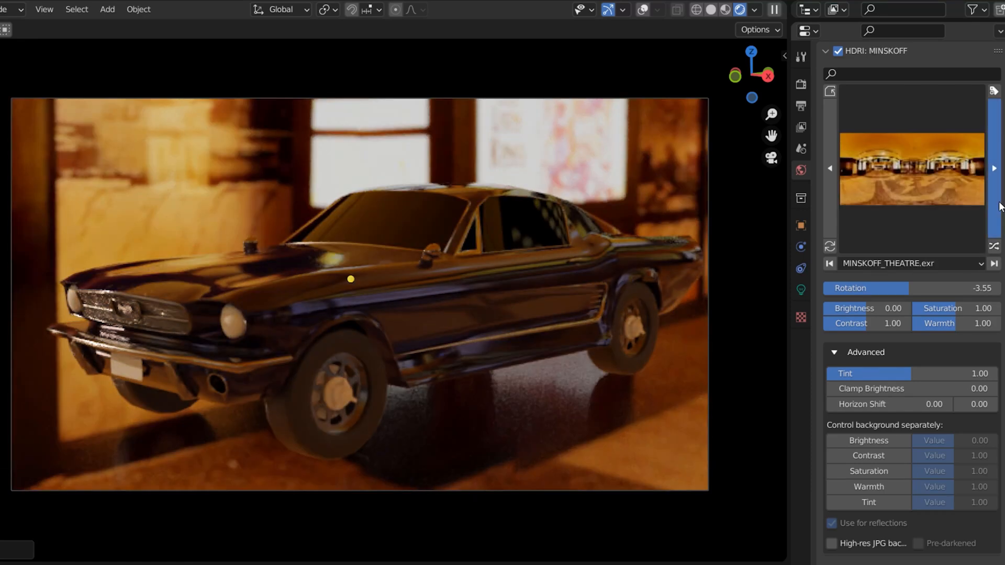
left_click(1000, 205)
left_click(999, 205)
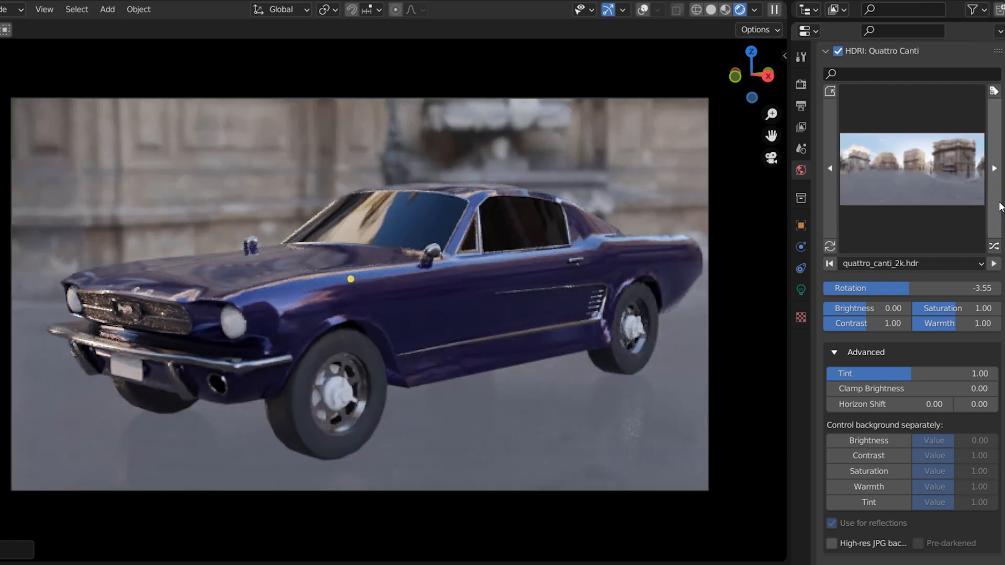
left_click(999, 205)
left_click(999, 205)
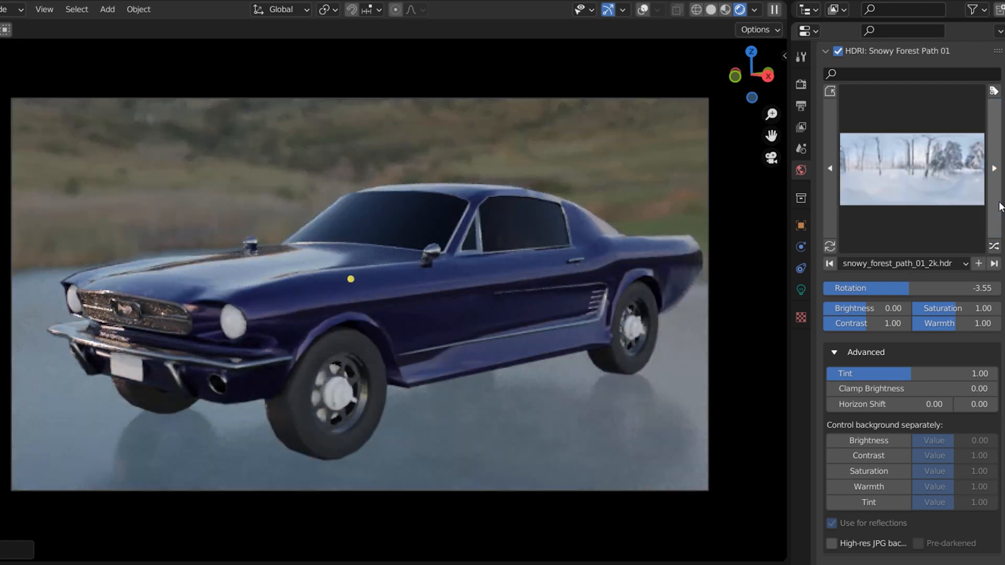
left_click(999, 205)
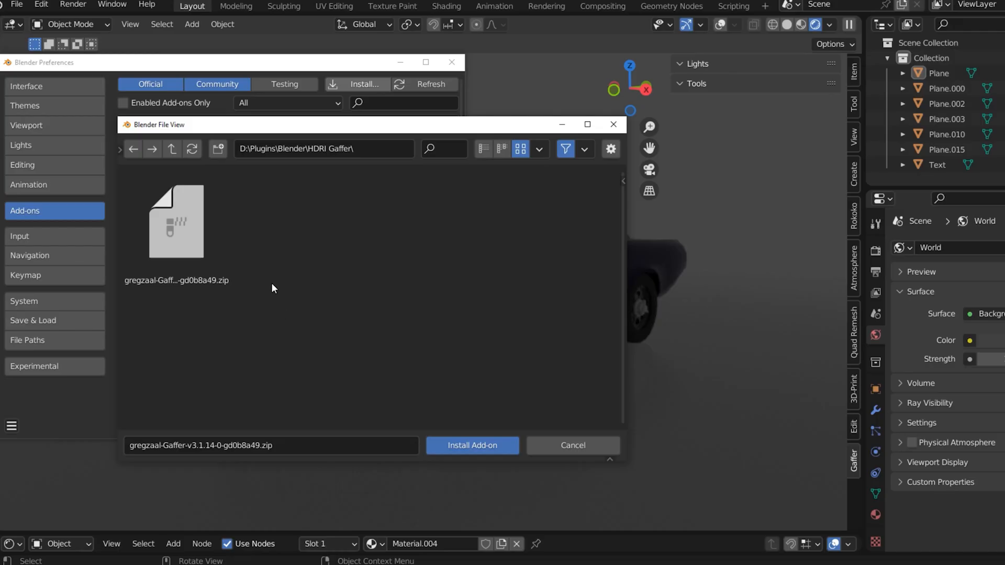
Install the add-on from gregzaal-Gaffer-v3.1.14-0-gd0b8a49.zip and enable Lighting: Gaffer.
double_click(180, 227)
left_click(142, 124)
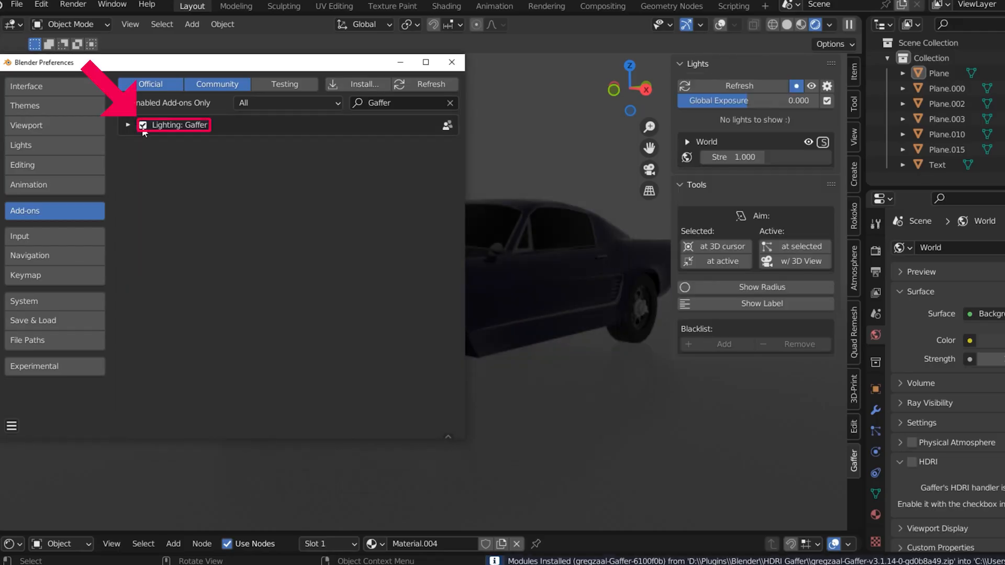
Expand the Gaffer add-on's preferences to check its HDRI folder, and put the preferences window away.
left_click(127, 124)
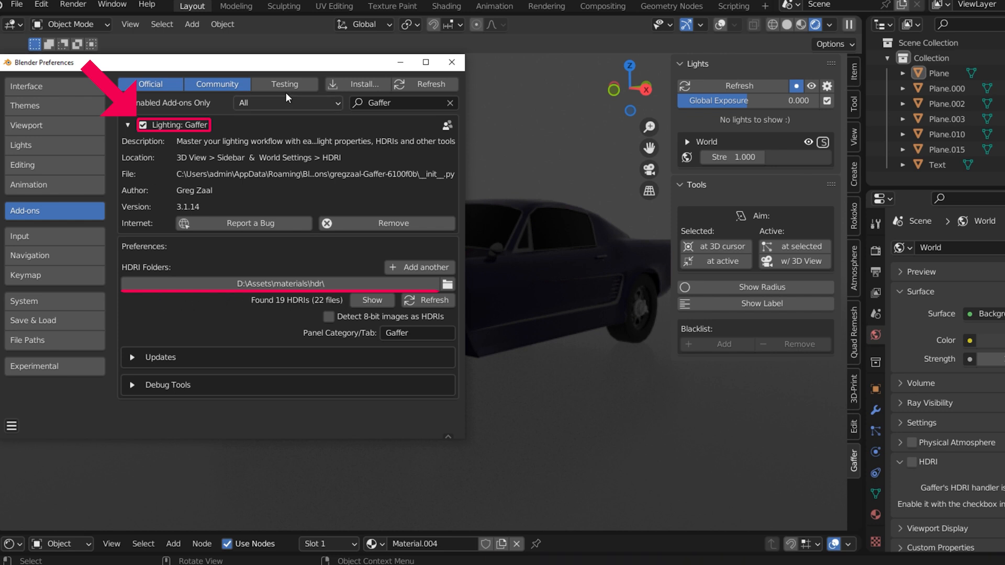
left_click(400, 63)
Enable Gaffer's HDRI handler for the world and generate the HDRI thumbnails.
left_click(912, 462)
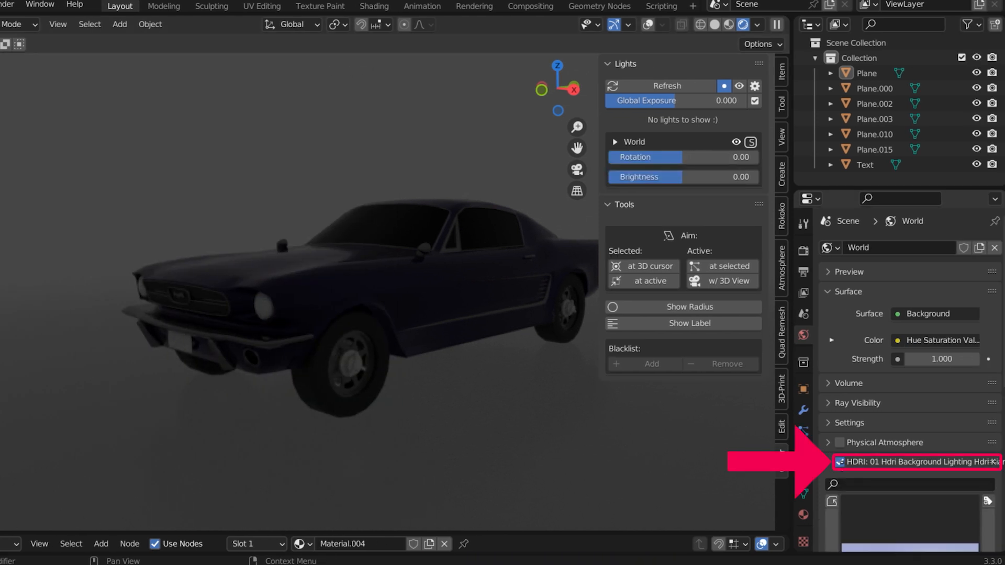
scroll(911, 366, "down", 10)
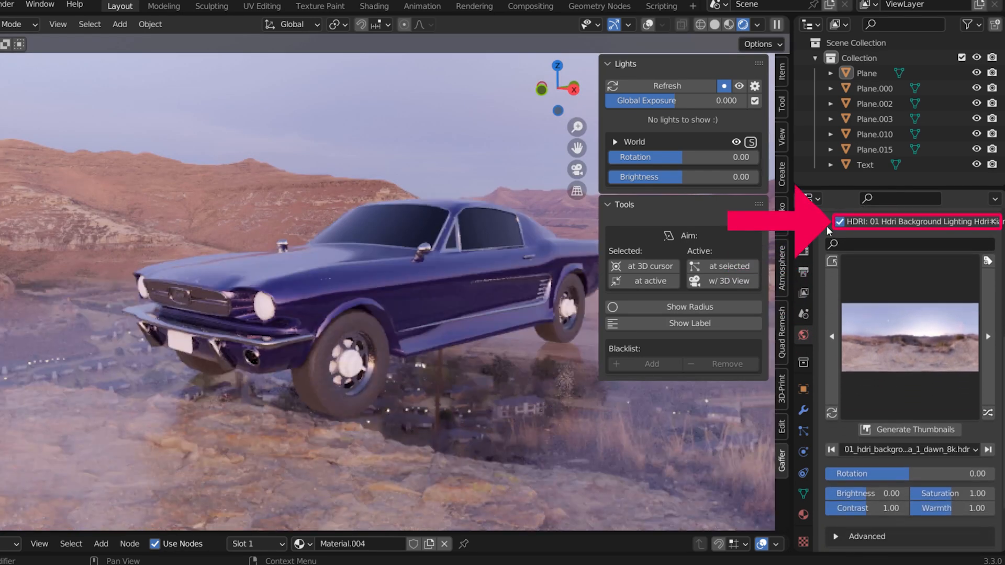
left_click(941, 428)
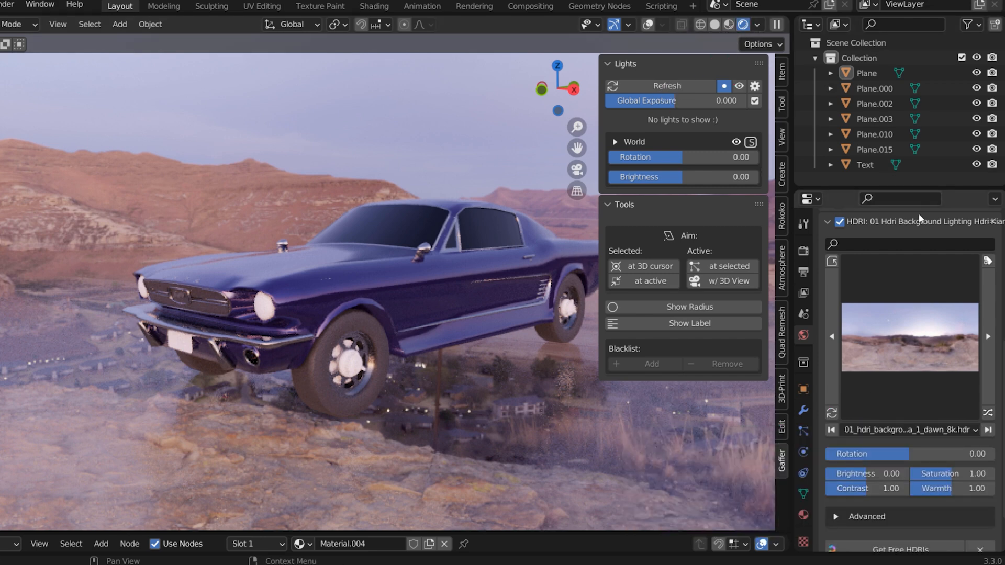
Cycle the environment forward through the HDRIs to 5TH_AVENUE.exr and set its rotation to 174.08.
left_click(985, 328)
left_click(985, 333)
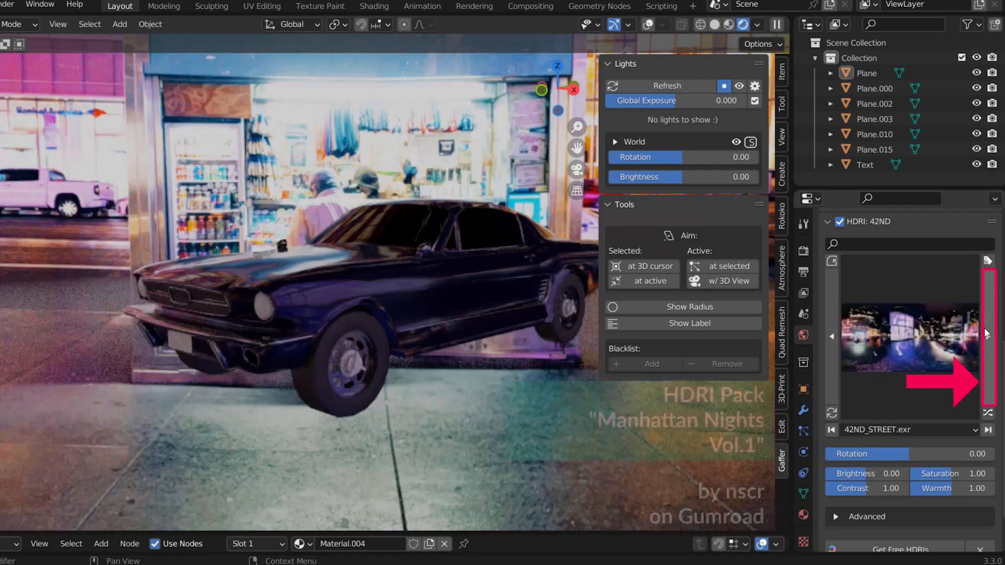
left_click(986, 332)
left_click(985, 332)
left_click(986, 333)
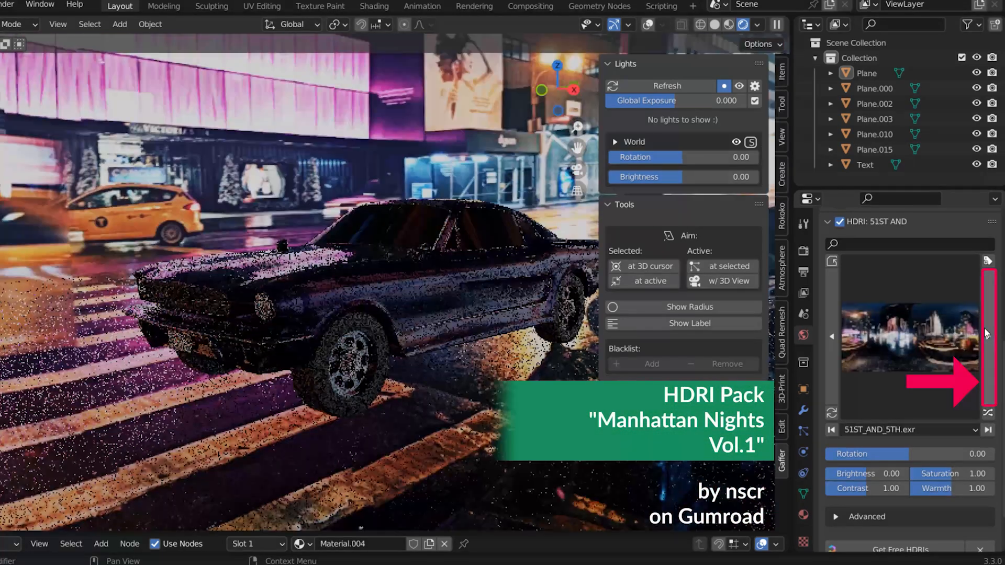
left_click(985, 333)
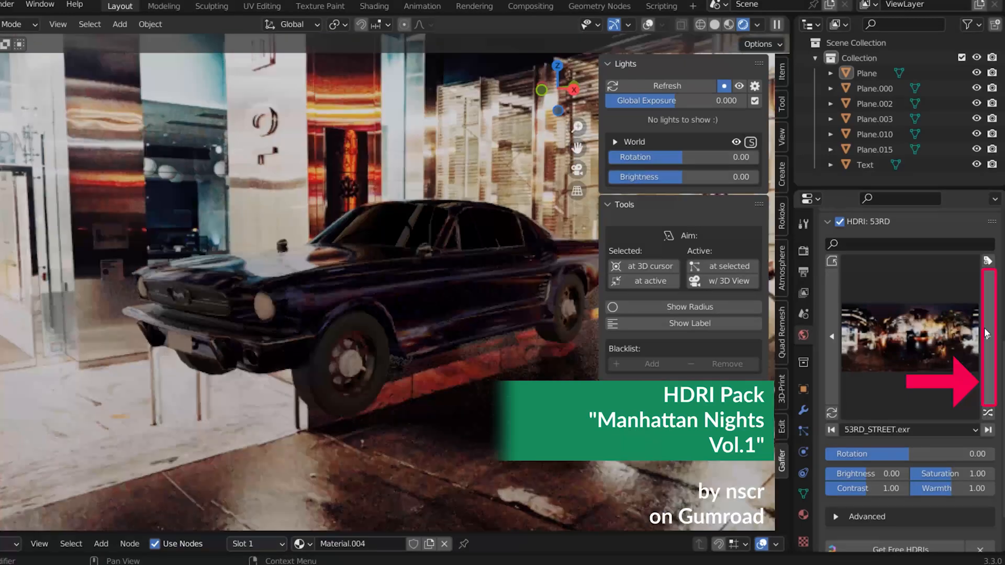
left_click(985, 332)
left_click_drag(900, 449, 996, 454)
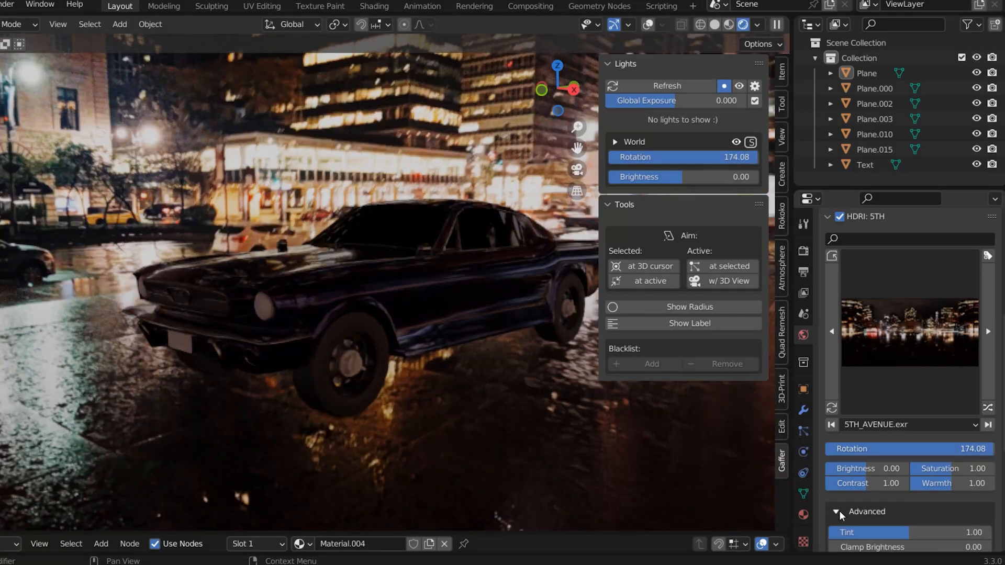
Turn on Gaffer's high-res JPG background with generated JPGs, and enable Use for reflections.
left_click(836, 511)
scroll(835, 366, "down", 6)
left_click(833, 500)
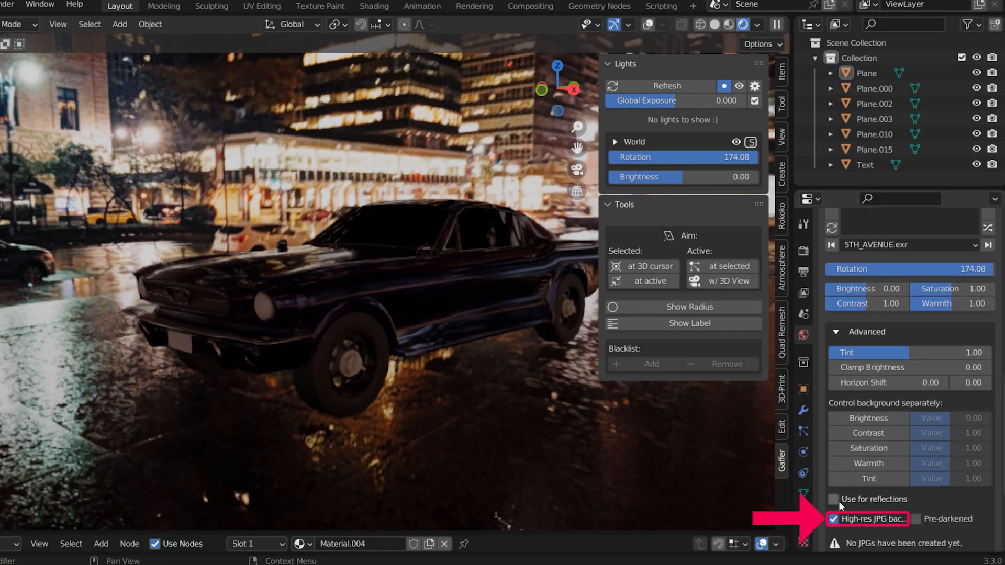
scroll(862, 451, "down", 3)
left_click(887, 499)
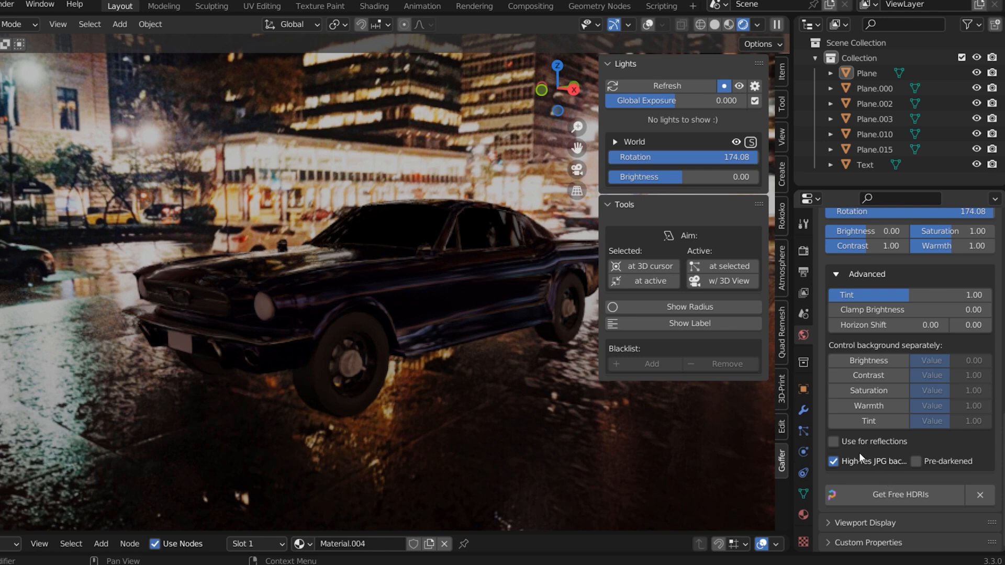
left_click(834, 443)
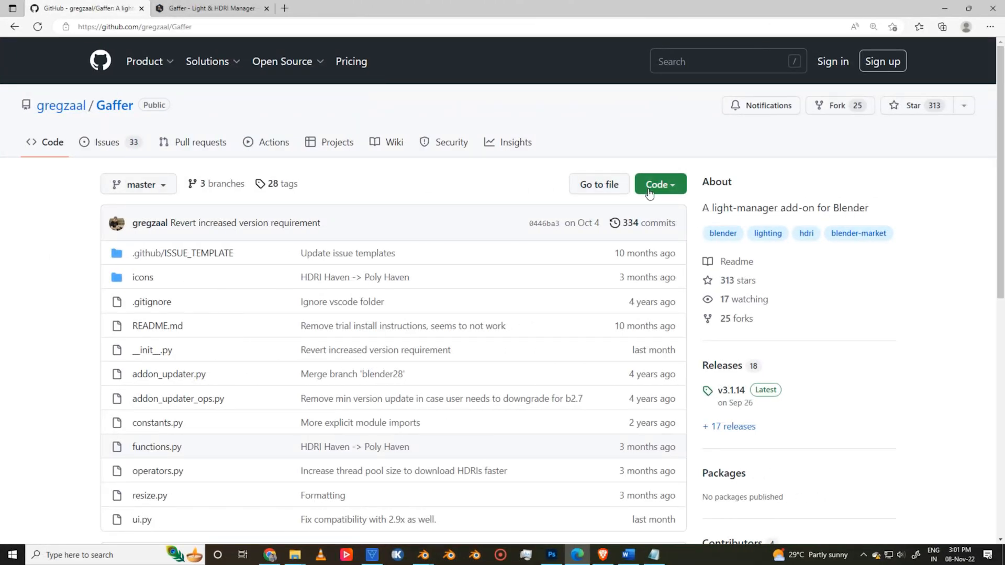
In the browser, view the download options of the Gaffer GitHub repository, and open the Gaffer - Light & HDRI Manager page.
left_click(649, 194)
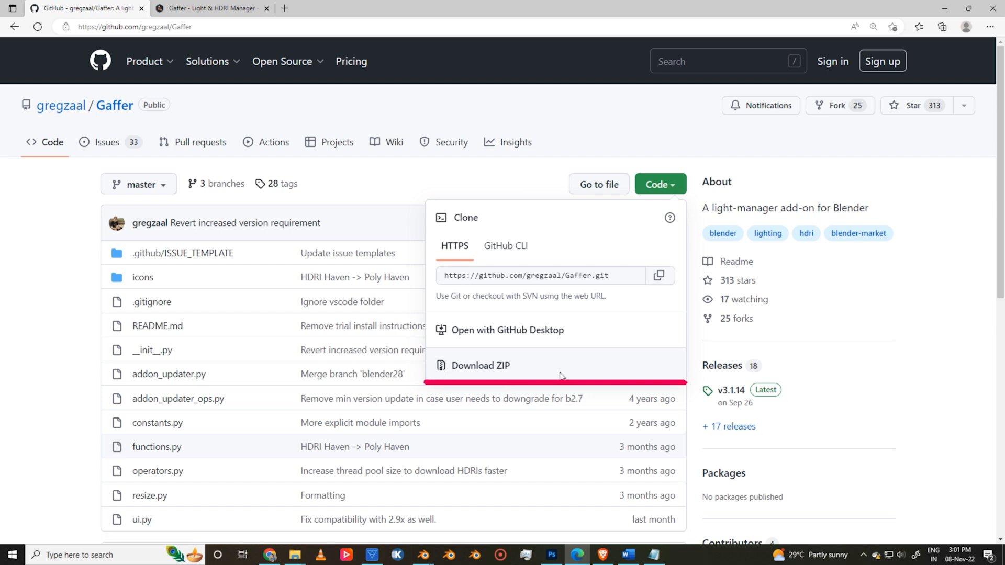
left_click(666, 158)
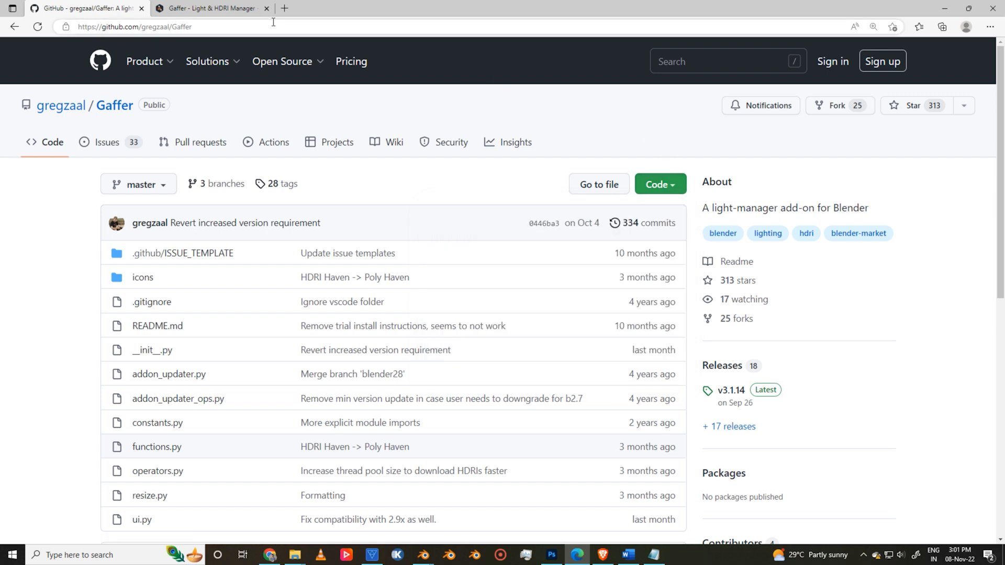
left_click(226, 9)
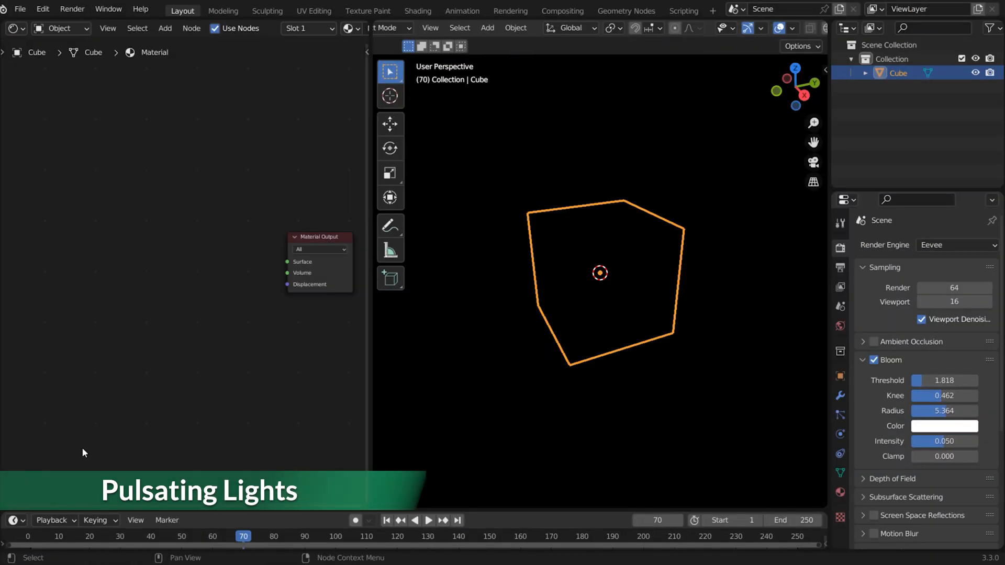
Add an Emission node to the cube's material and connect it to the Material Output's Surface.
key("shift+a")
left_click(208, 253)
left_click(213, 270)
left_click_drag(215, 260, 286, 262)
Set the Emission strength to the driver expression #cos(frame*pi/50)*50 and play the animation from the first frame.
middle_click_drag(68, 209, 135, 162, "ctrl")
double_click(190, 310)
type("#cos(frame*pi/50)*50")
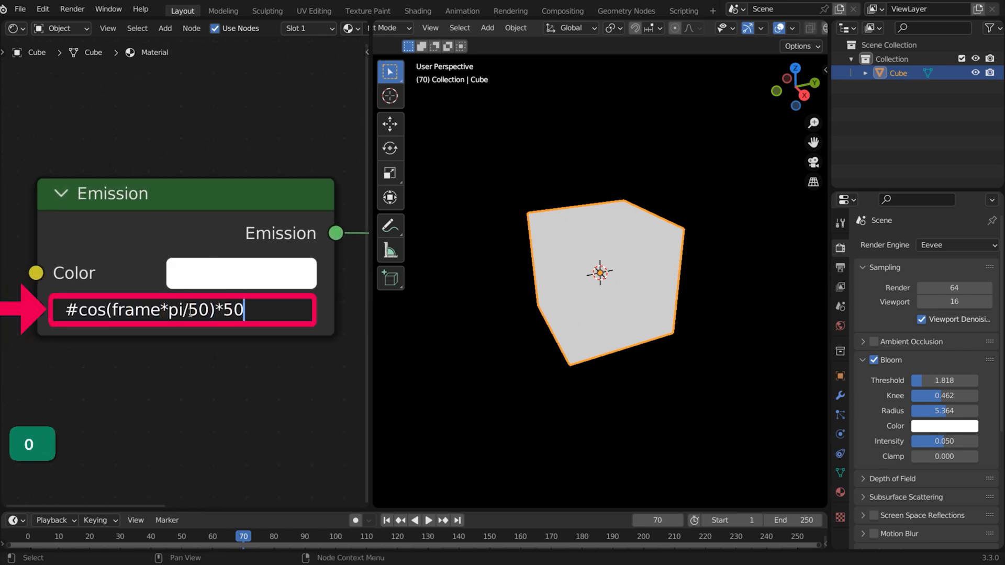
key("Return")
key("shift+Left")
key("space")
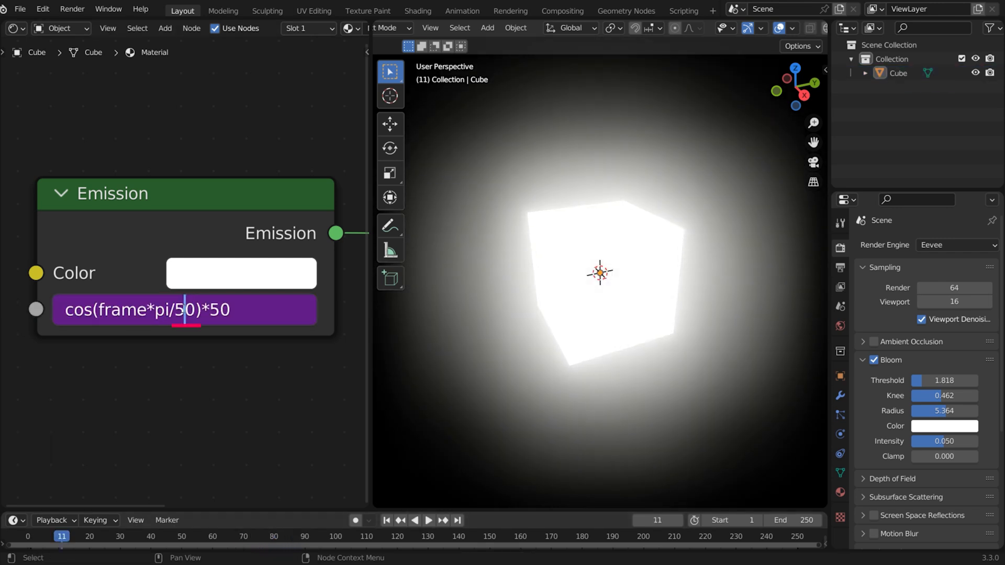
Edit the Emission strength expression to a divisor of 10 and a multiplier of 20, previewing the faster pulse from the first frame.
type("1")
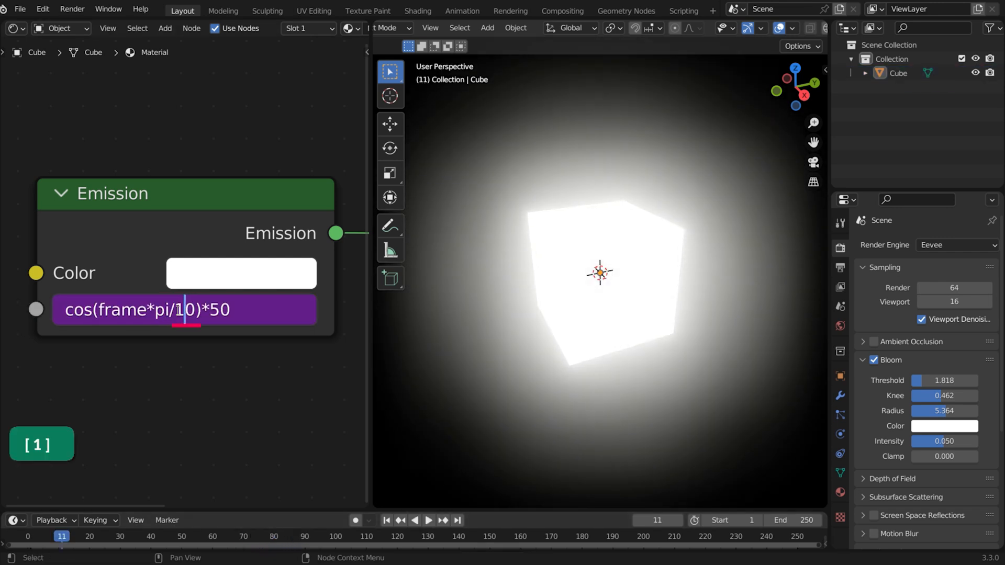
key("Return")
key("shift+Left")
key("space")
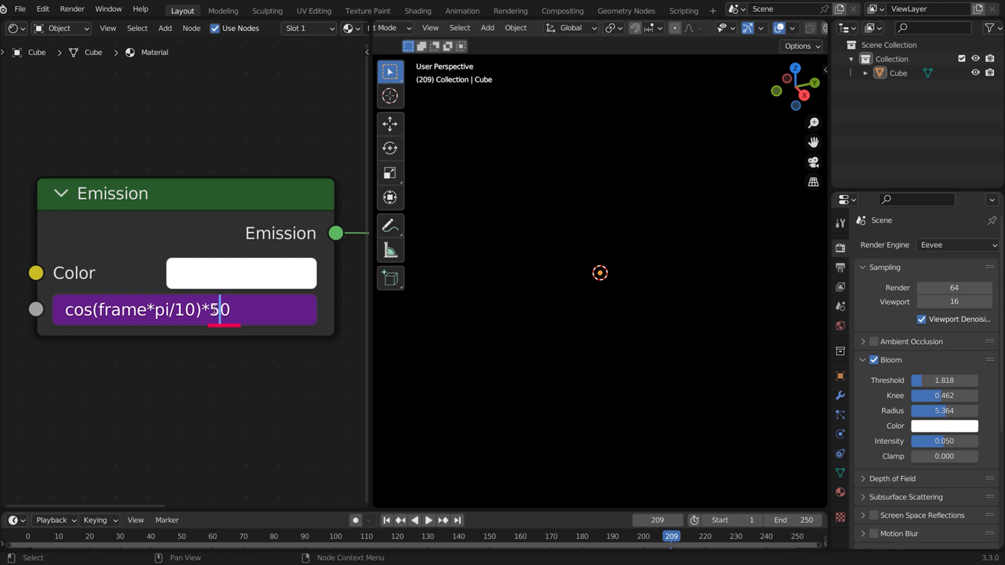
type("20")
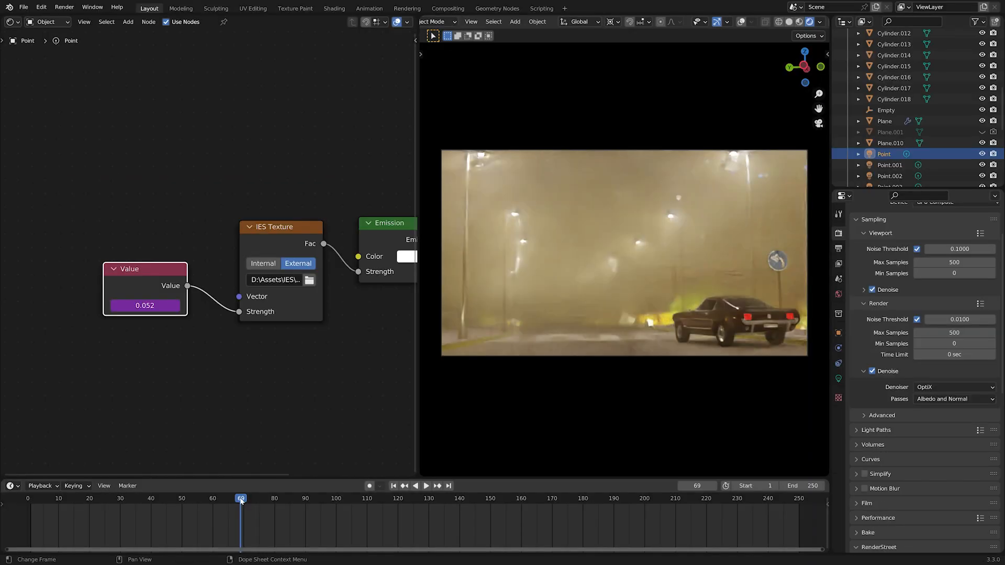
Scrub the street scene's timeline to preview the flickering point light, and select the Greater Than node in its node tree.
left_click_drag(241, 501, 223, 503)
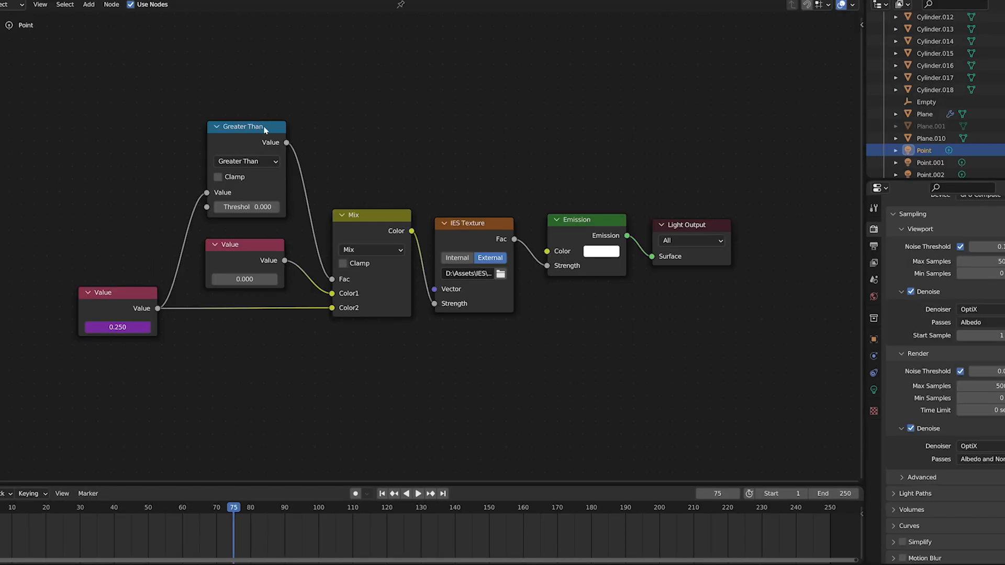
left_click(272, 124)
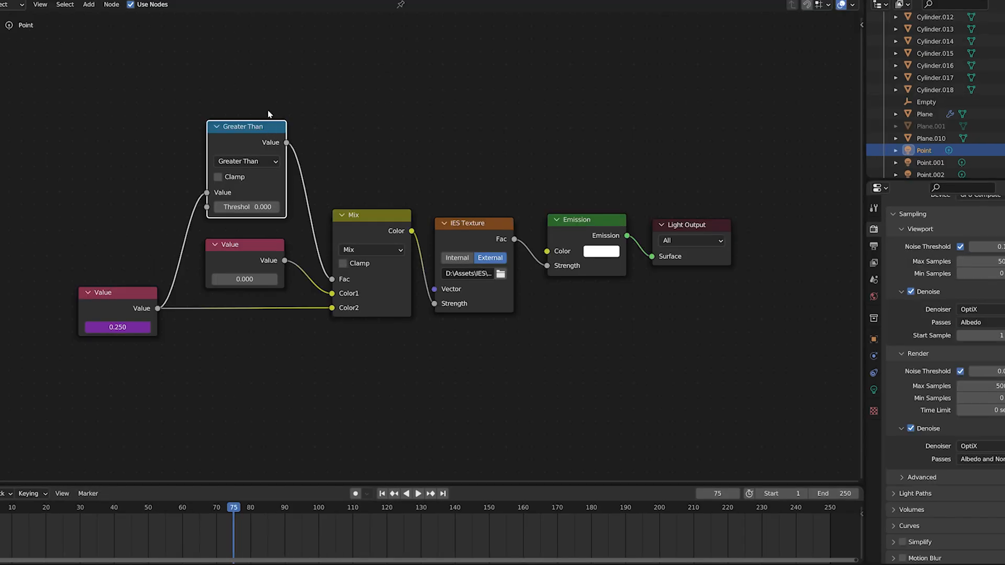